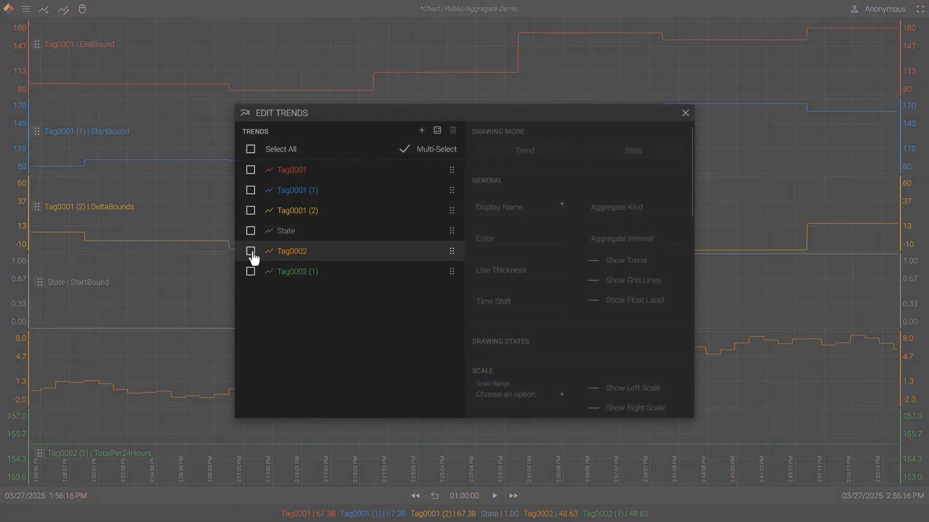
Step: Review the aggregate kind and interval settings of the Tag0002 and State trends
left_click(250, 251)
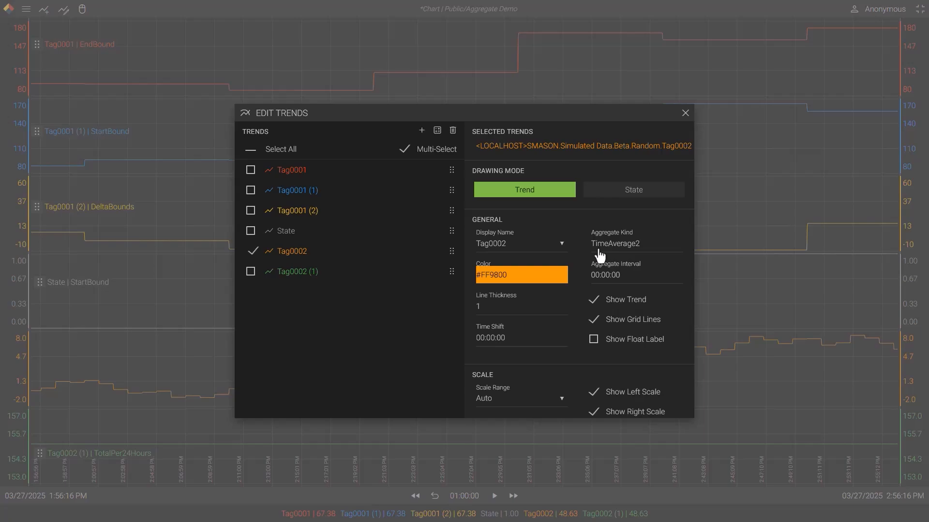
left_click(344, 254)
left_click(311, 240)
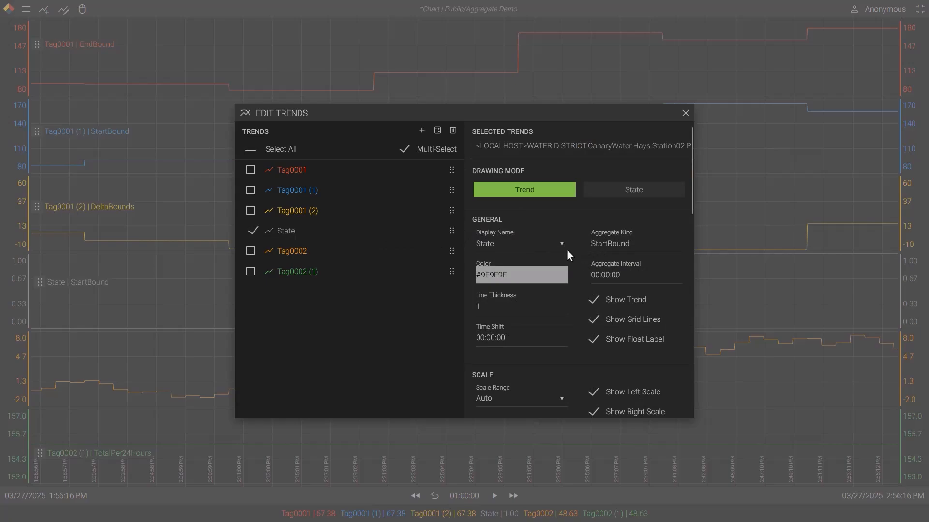
left_click(376, 236)
left_click(380, 251)
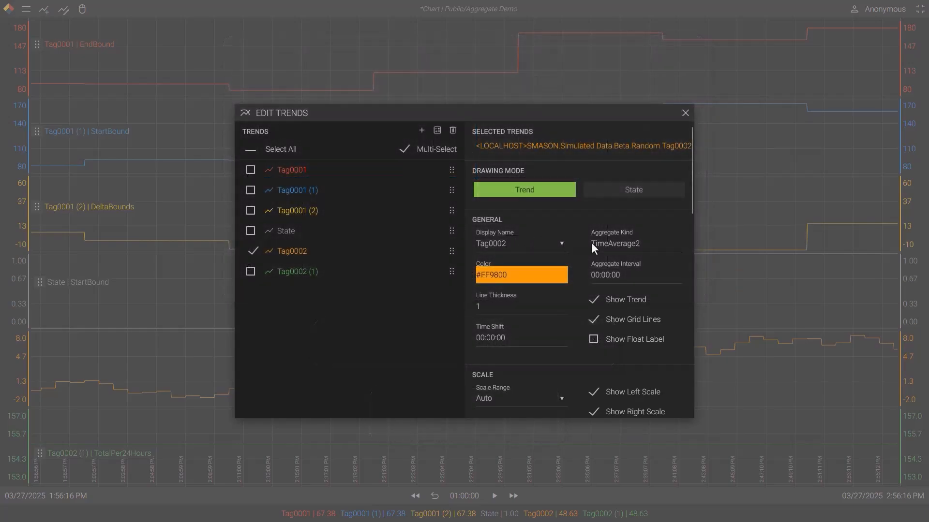
Step: Browse the descriptions of the available aggregate kinds for the Tag0002 trend and leave its selection as is
left_click(591, 242)
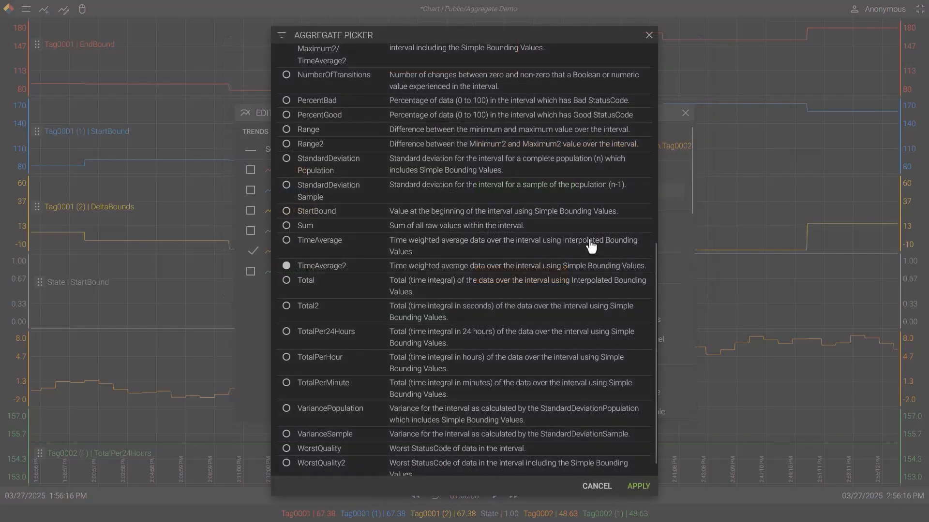
scroll(591, 249, "up", 8)
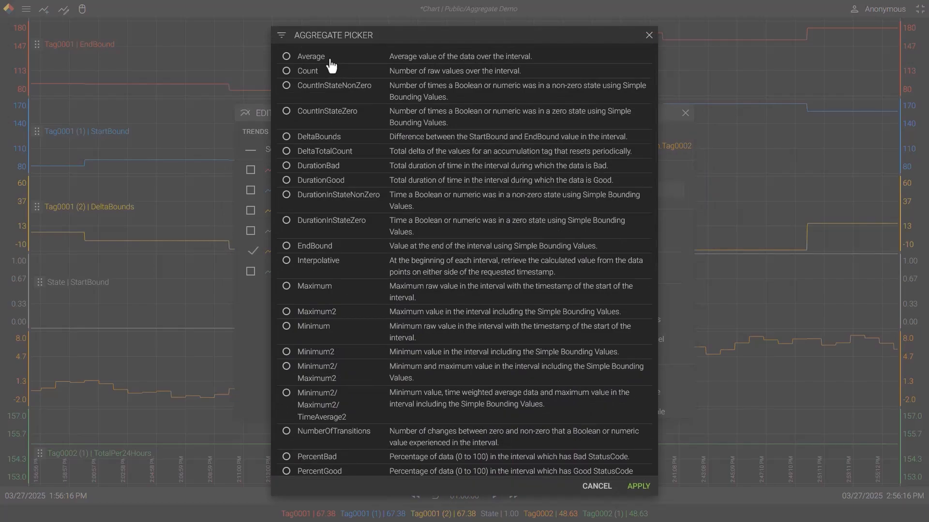
scroll(355, 90, "down", 4)
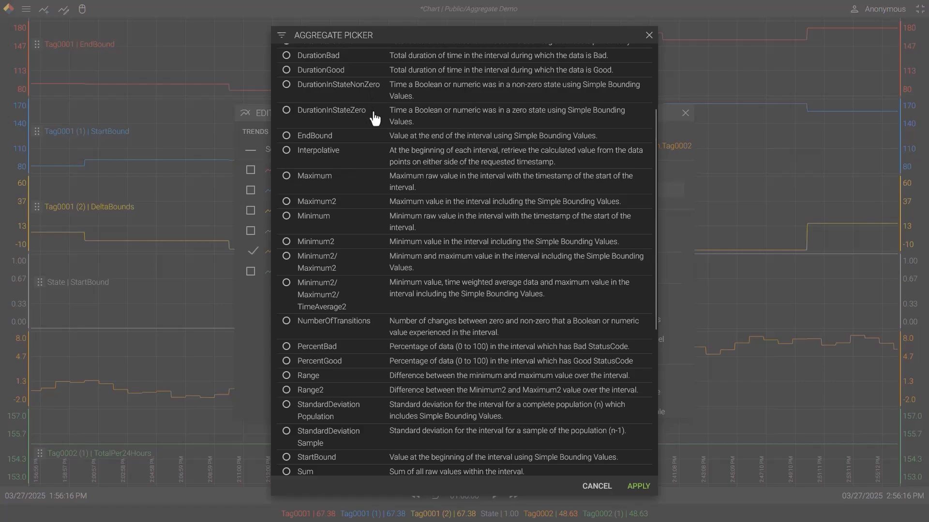
scroll(374, 119, "down", 6)
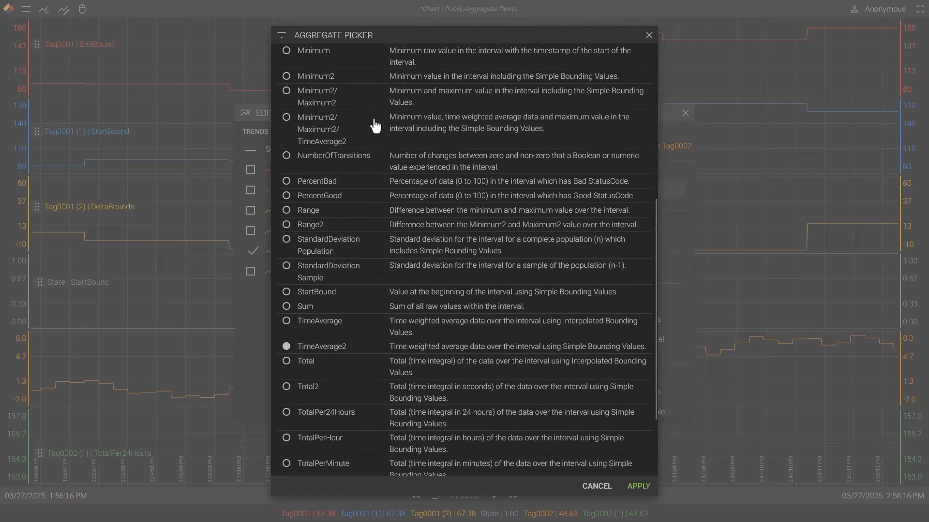
scroll(375, 125, "down", 1)
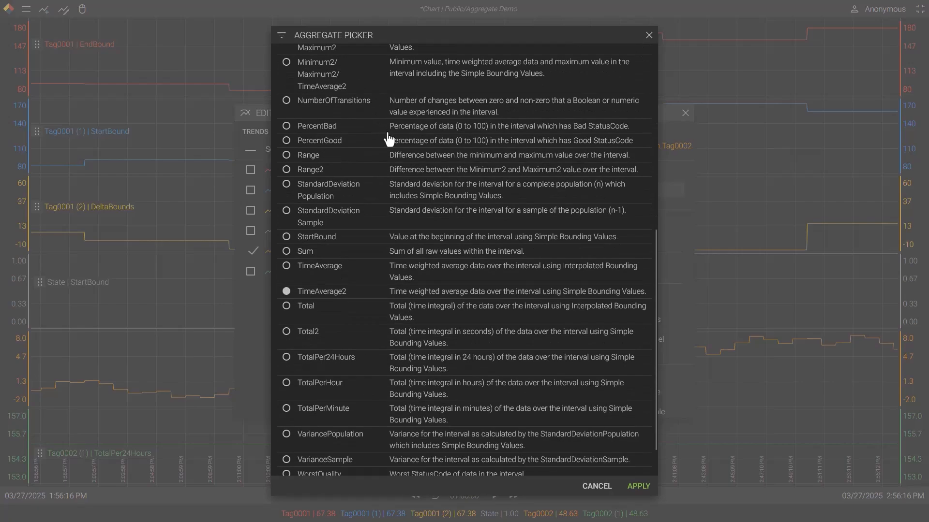
scroll(387, 141, "down", 2)
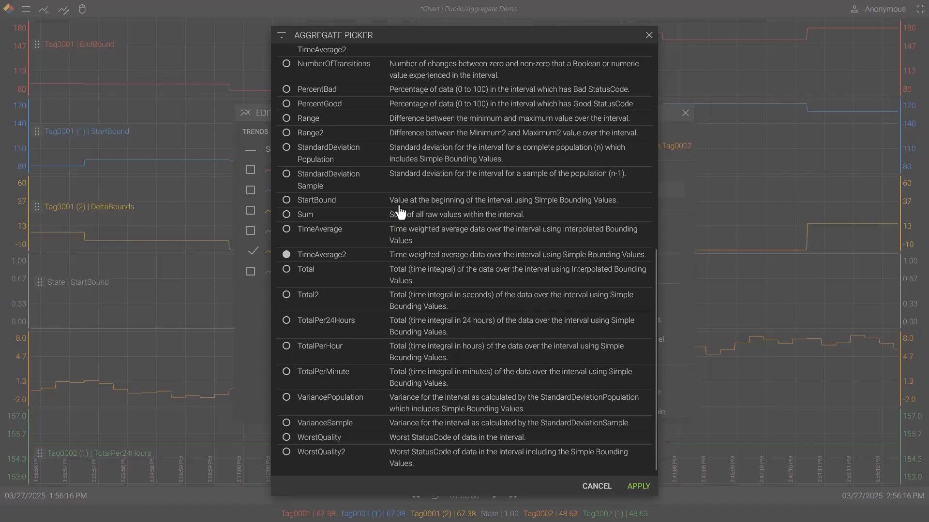
scroll(400, 211, "up", 5)
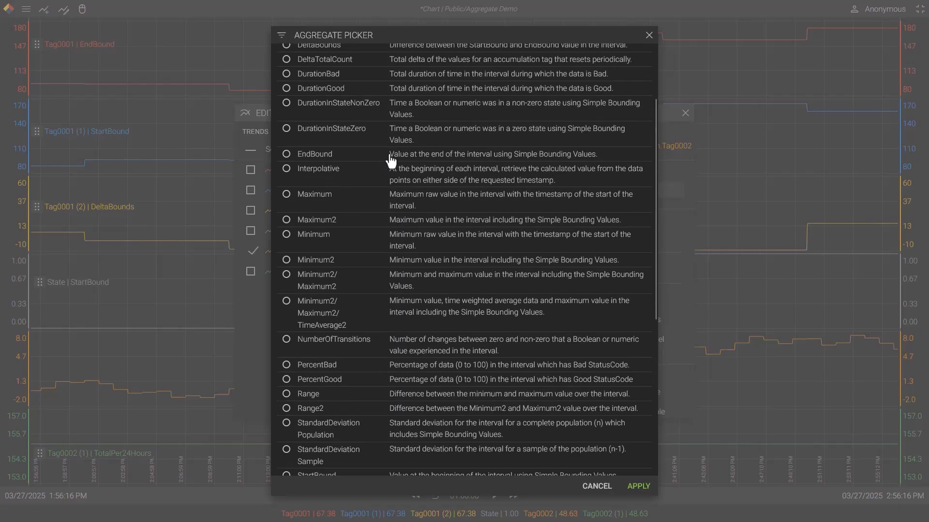
scroll(391, 161, "up", 2)
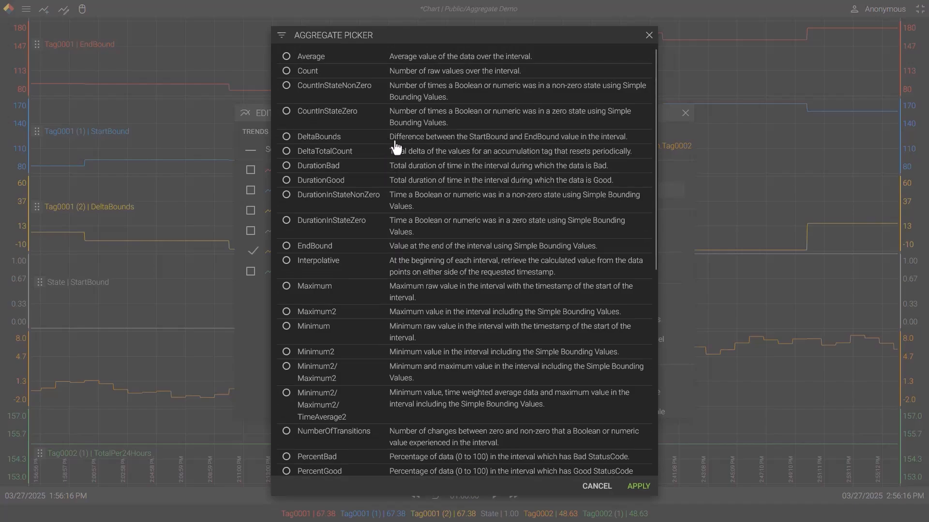
left_click(648, 35)
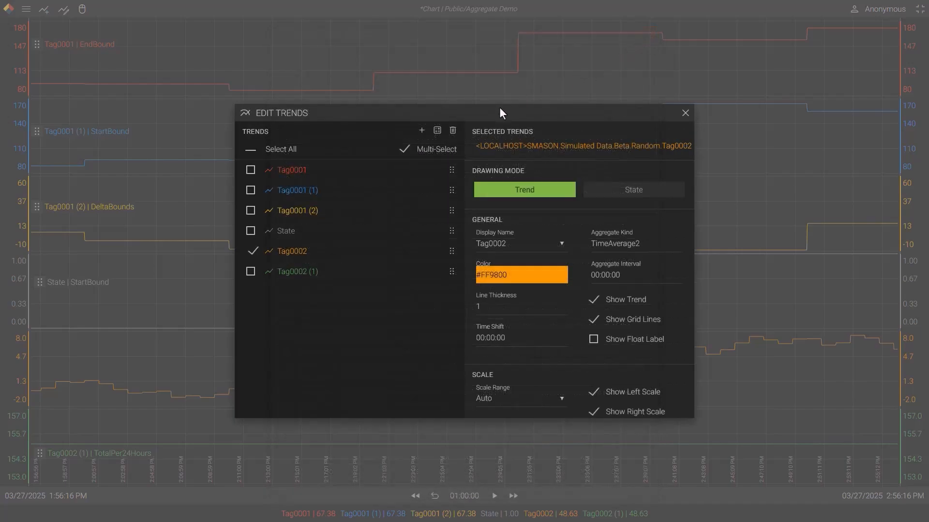
Step: Check the aggregate kind and interval of the Tag0001 trend, and return to the chart
left_click(381, 252)
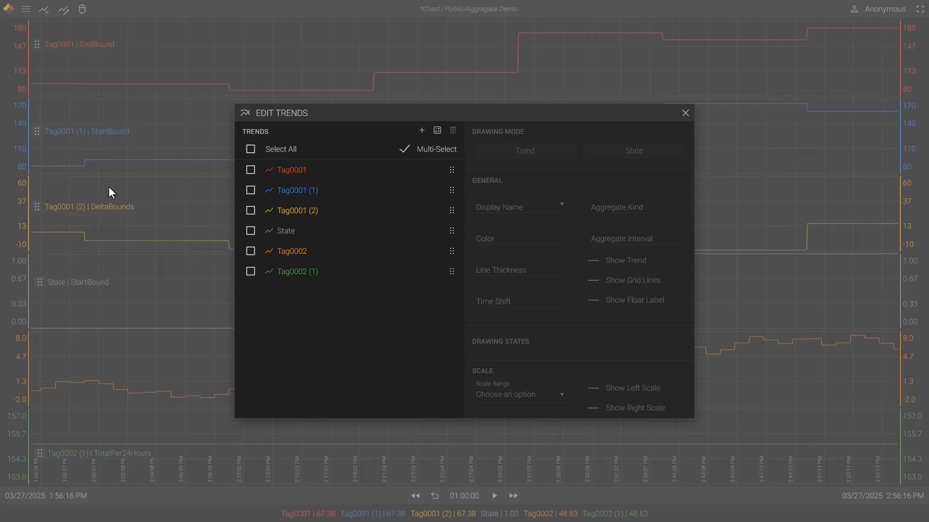
left_click(254, 172)
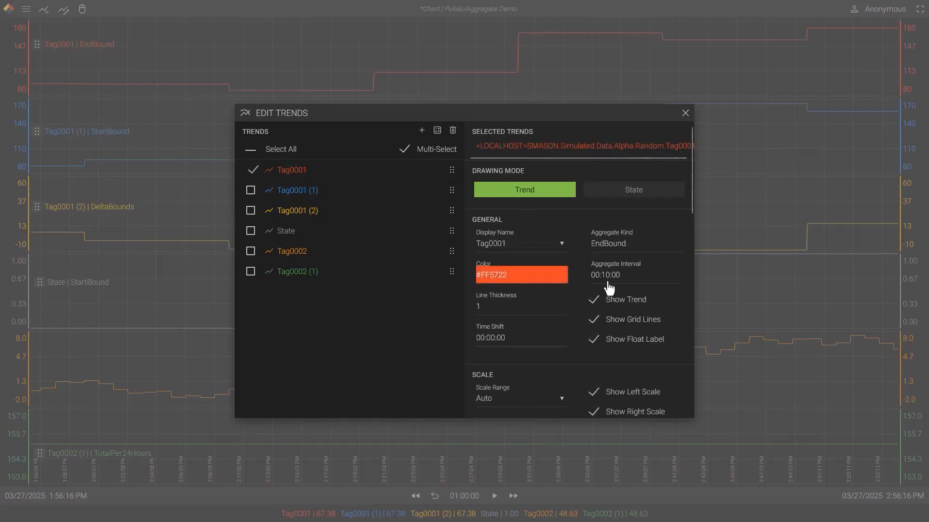
left_click(684, 112)
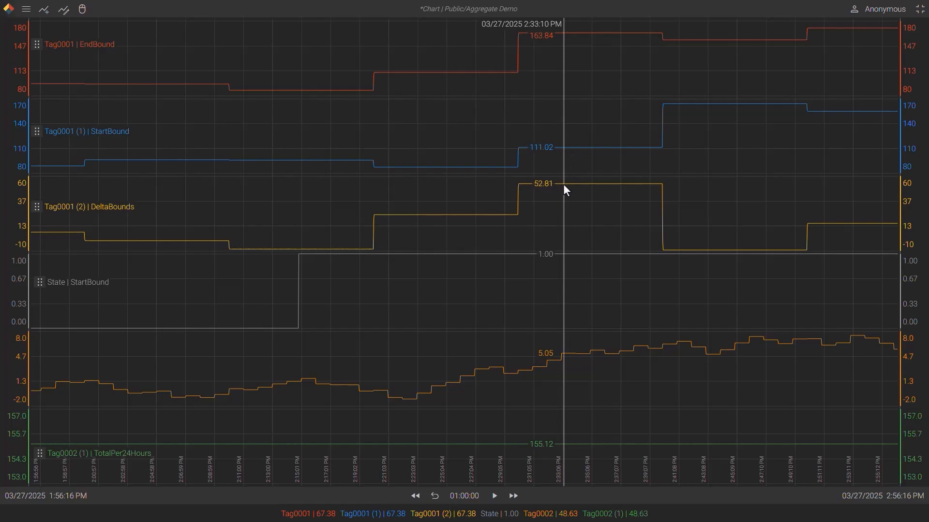
Step: Reopen the trend settings and set the Tag0001 trend's aggregate kind to Maximum2
double_click(452, 109)
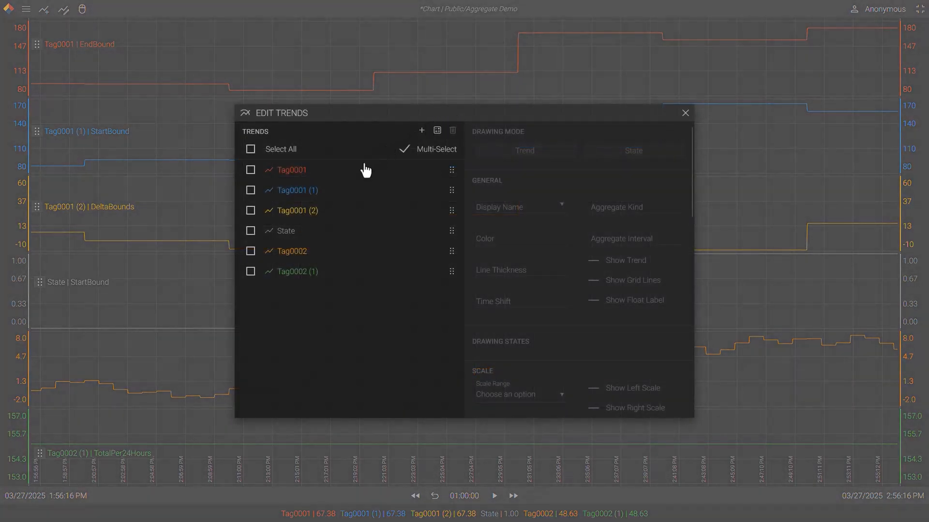
left_click(359, 173)
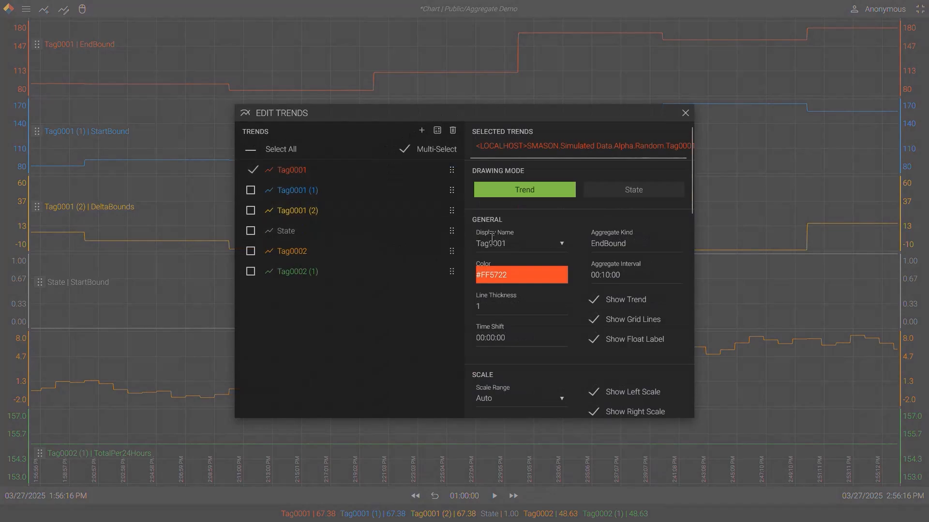
left_click(608, 244)
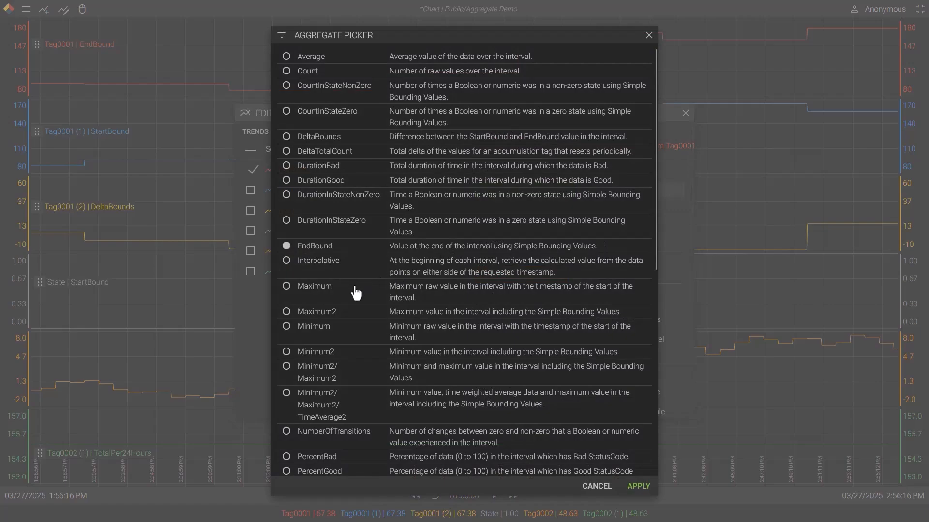
left_click(341, 313)
left_click(638, 487)
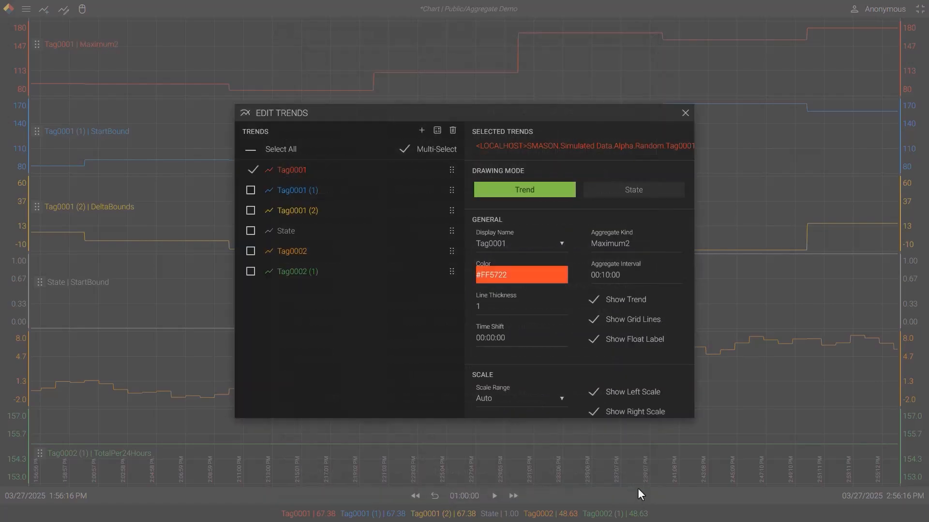
Step: Set the aggregate kind of the Tag0001 (1) trend alone to Minimum2
left_click(357, 173)
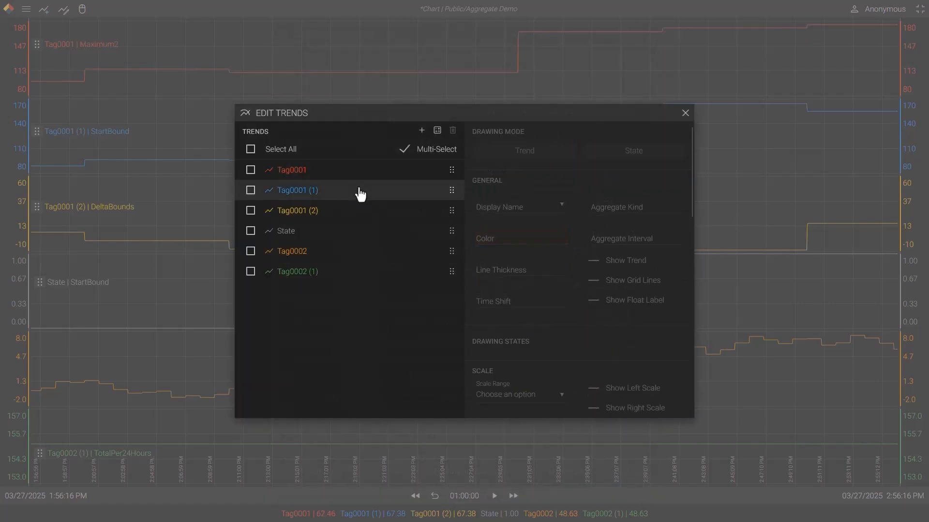
left_click(360, 193)
left_click(603, 247)
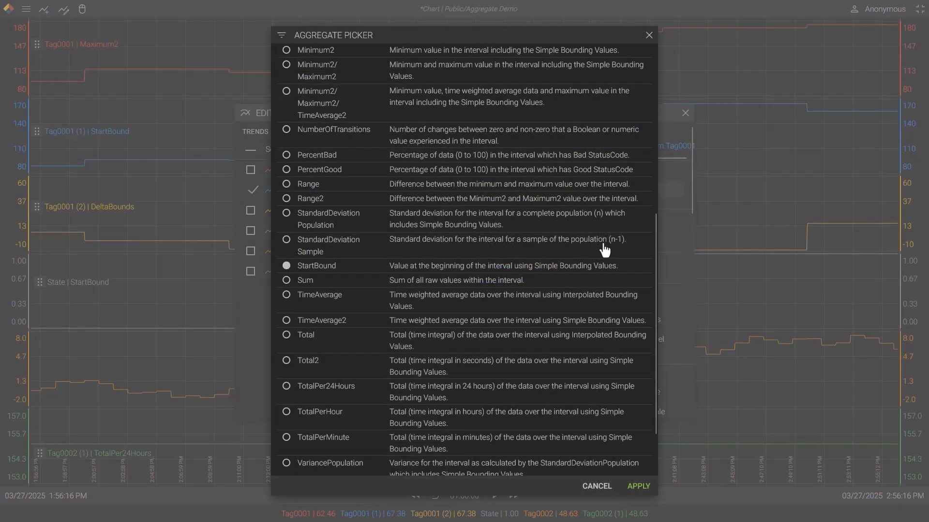
scroll(358, 207, "up", 3)
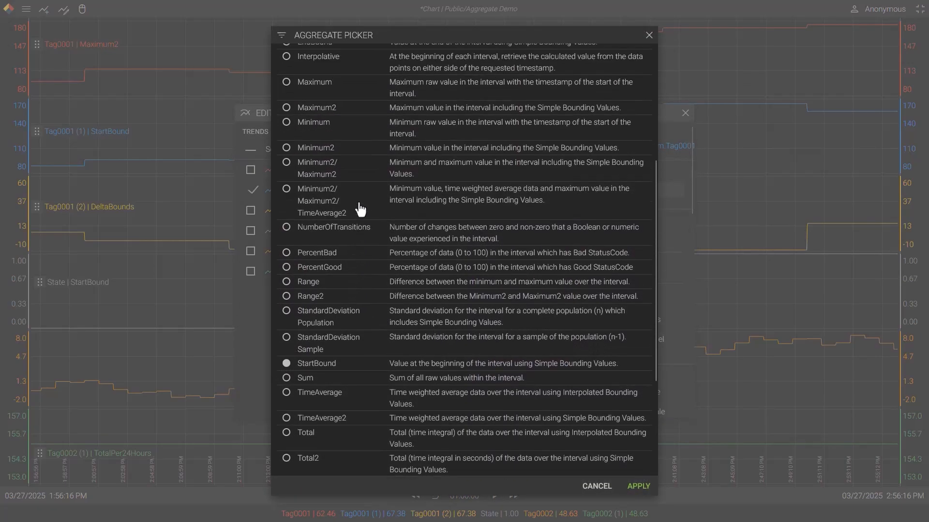
left_click(338, 162)
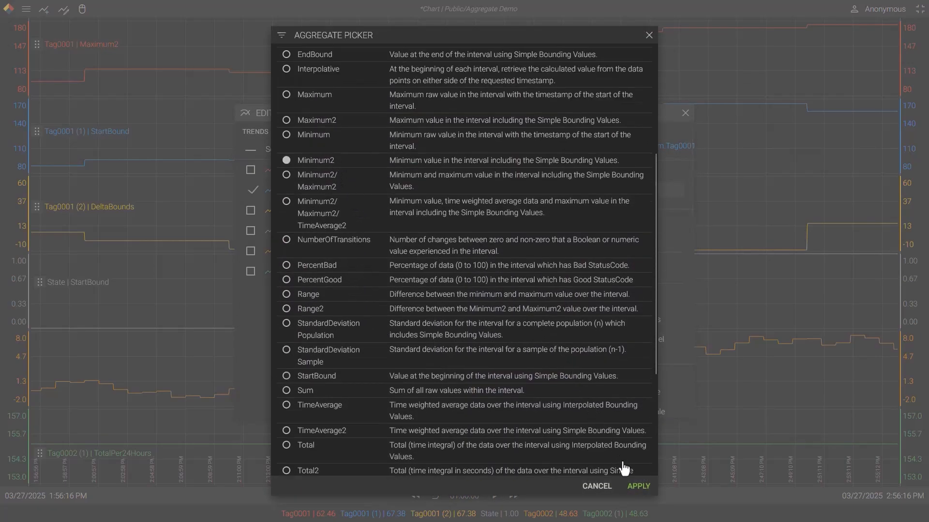
left_click(638, 488)
Step: Set the aggregate kind of only the Tag0001 (2) trend to Range2 and return to the chart
left_click(270, 196)
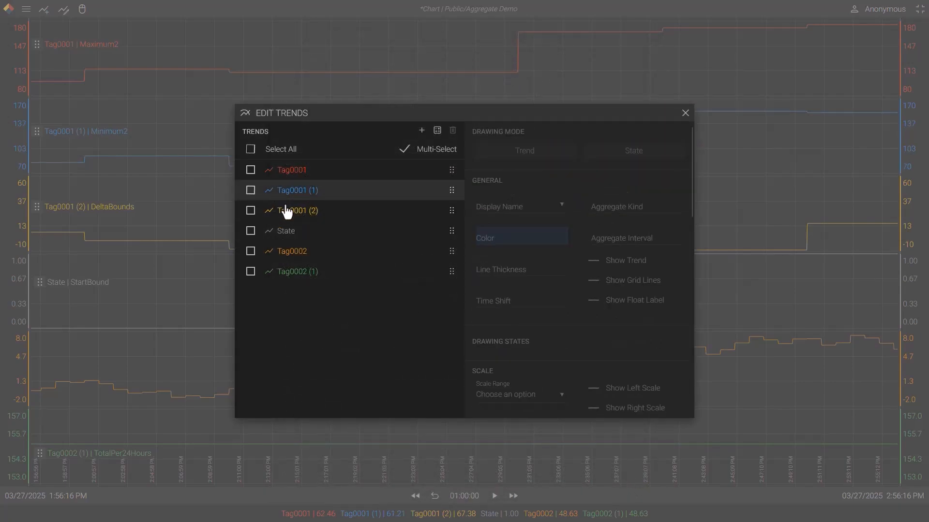
left_click(290, 213)
left_click(594, 248)
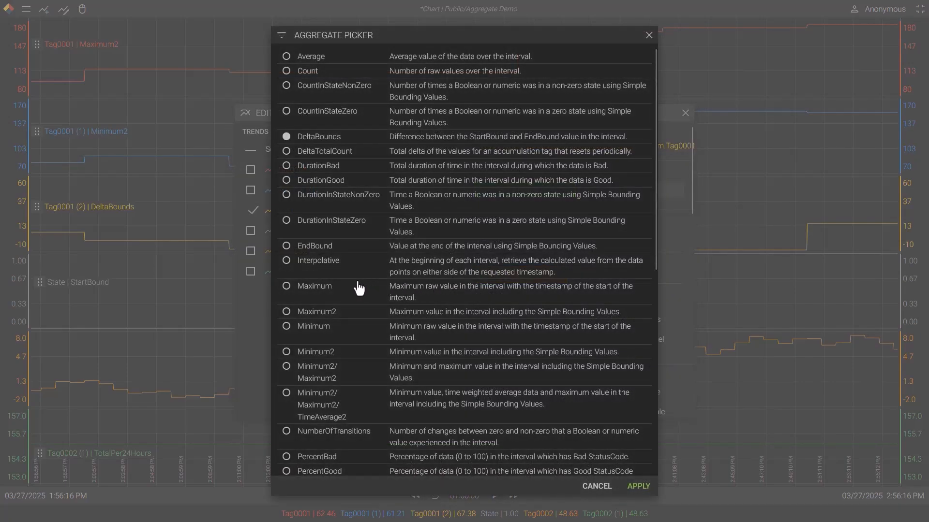
scroll(358, 287, "down", 3)
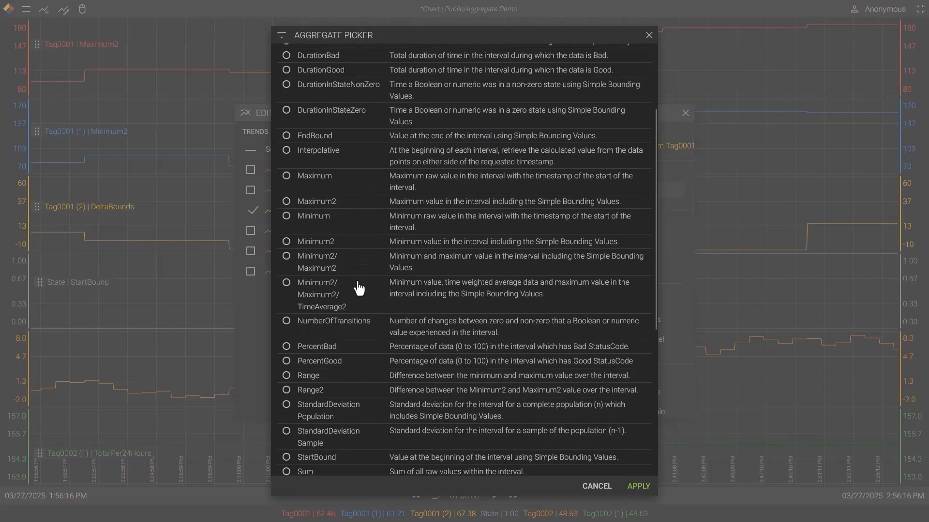
left_click(349, 391)
left_click(638, 486)
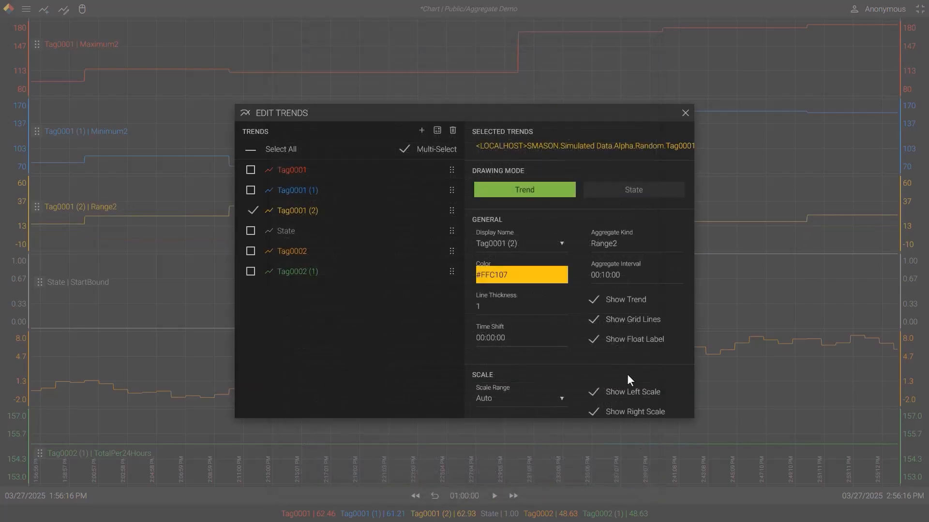
left_click(684, 114)
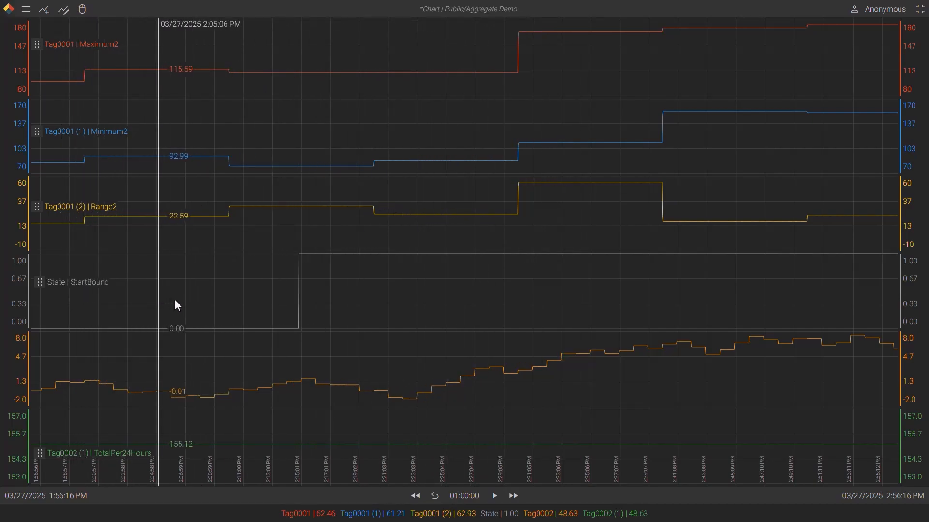
Step: Open the State trend's settings from the chart and set its aggregate kind to DurationInStateNonZero
double_click(294, 323)
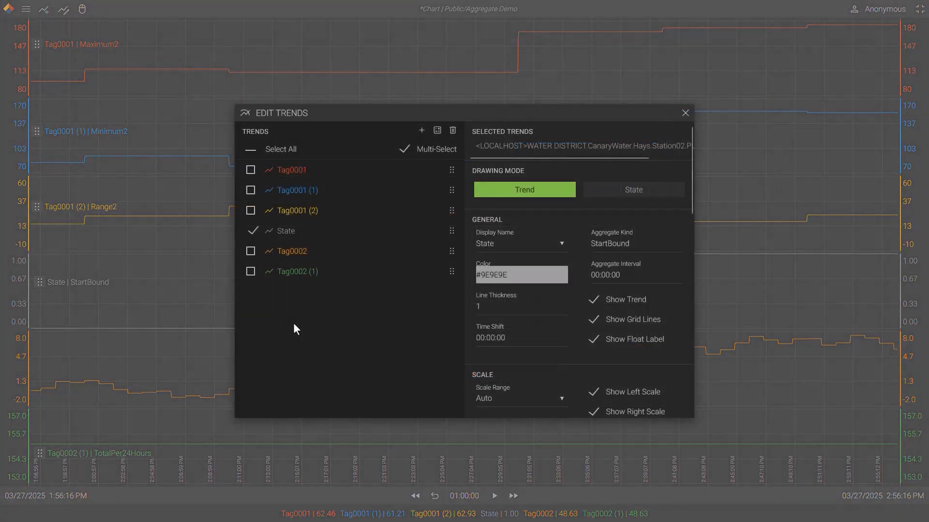
left_click(626, 244)
scroll(358, 202, "up", 6)
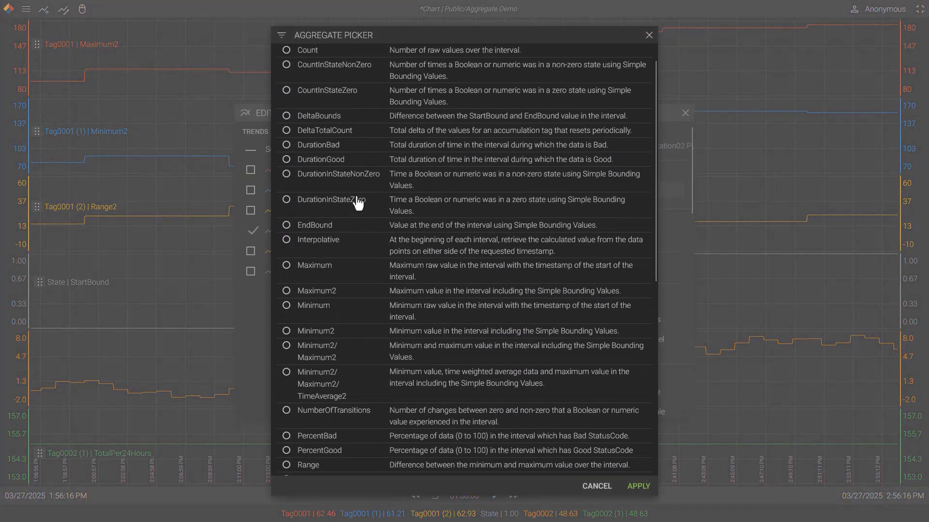
left_click(357, 202)
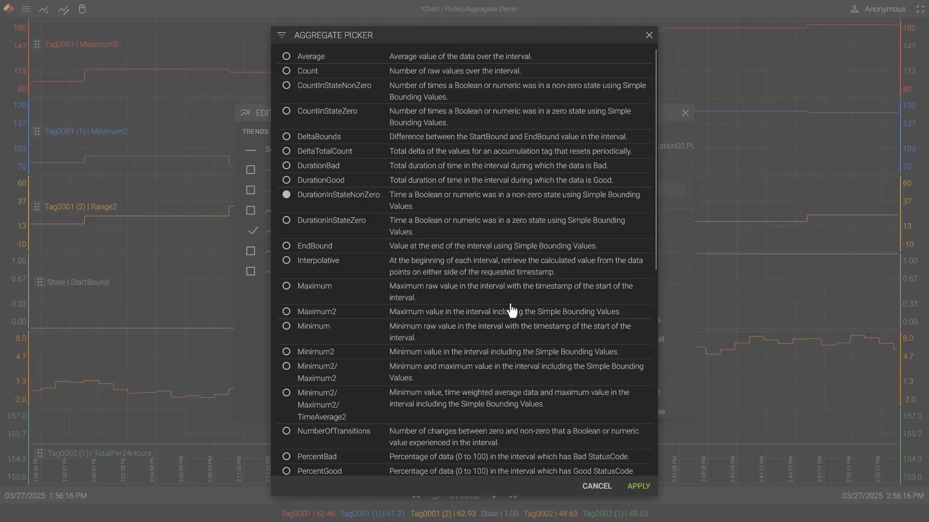
left_click(632, 488)
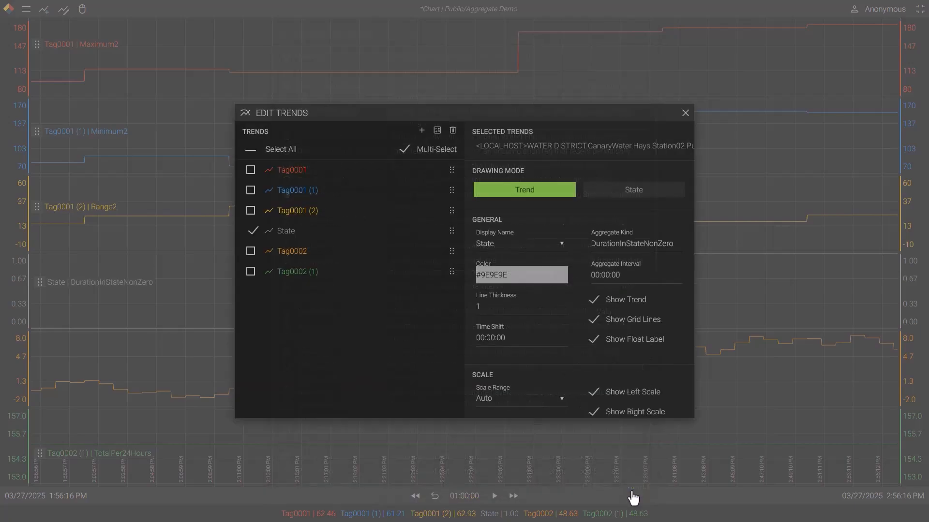
Step: Set the State trend's aggregate interval to 1 day (1.00:00:00) and return to the chart
left_click(598, 279)
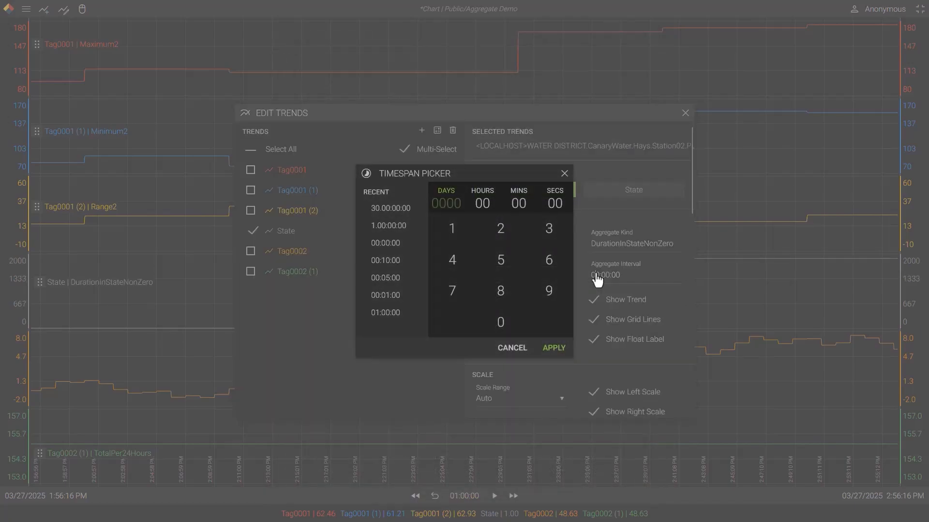
left_click(452, 232)
left_click(551, 349)
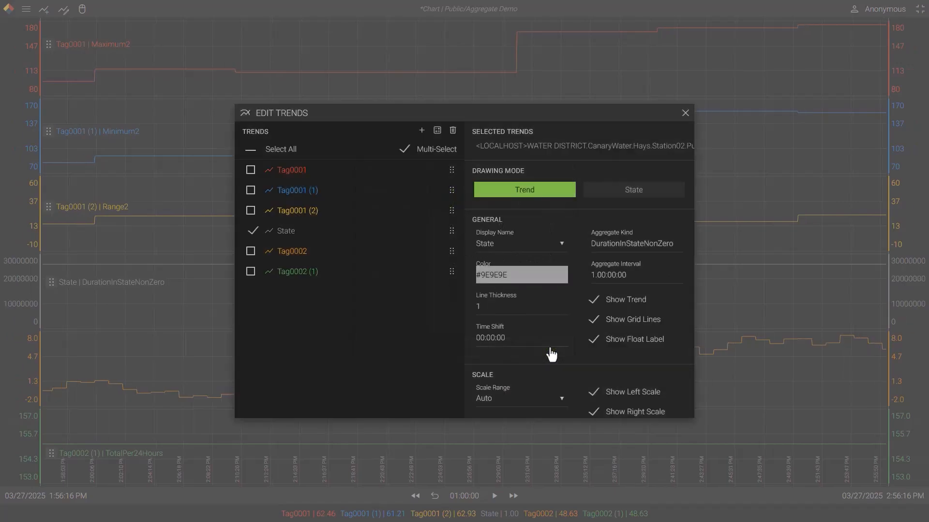
left_click(685, 115)
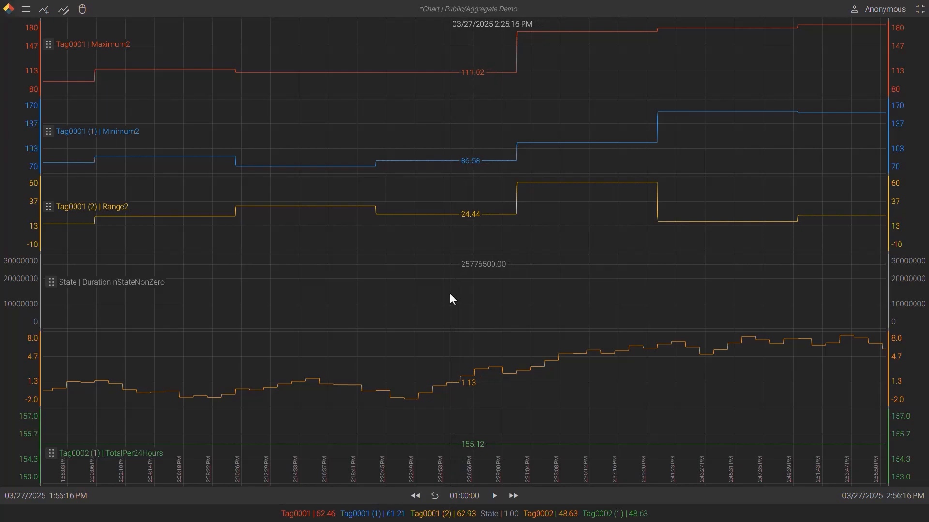
Step: Set the chart's displayed time span to 30 days
left_click(464, 497)
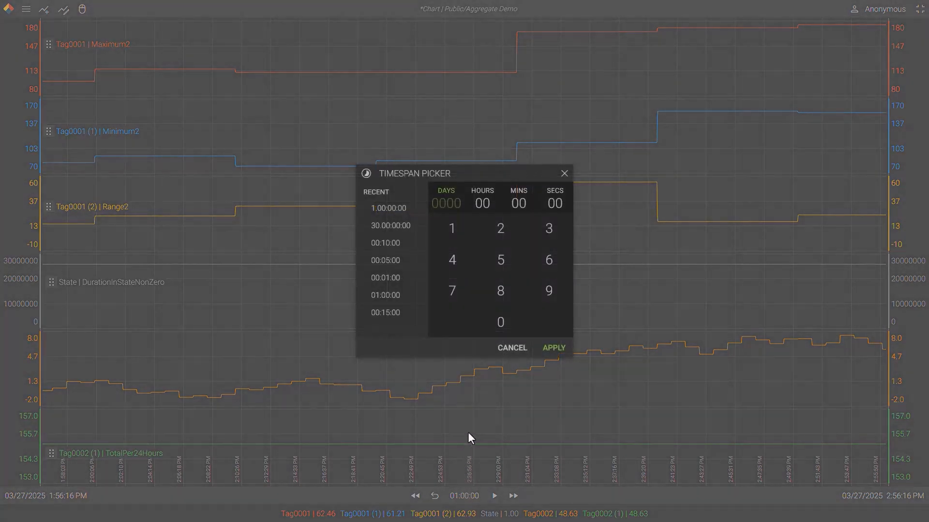
left_click(545, 232)
left_click(502, 326)
left_click(554, 346)
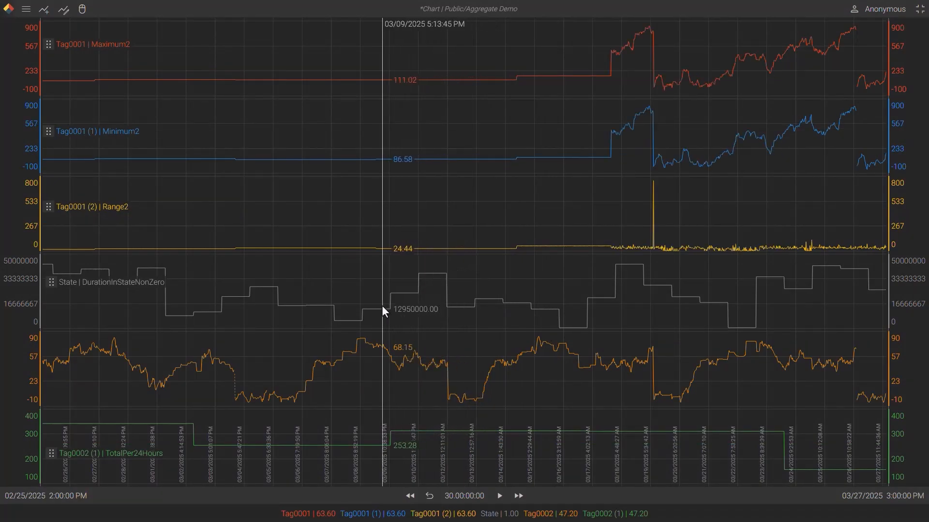
Step: Review the Tag0002 (1) trend's aggregate settings and the descriptions of the available aggregate kinds, then return to the chart without changes
double_click(375, 277)
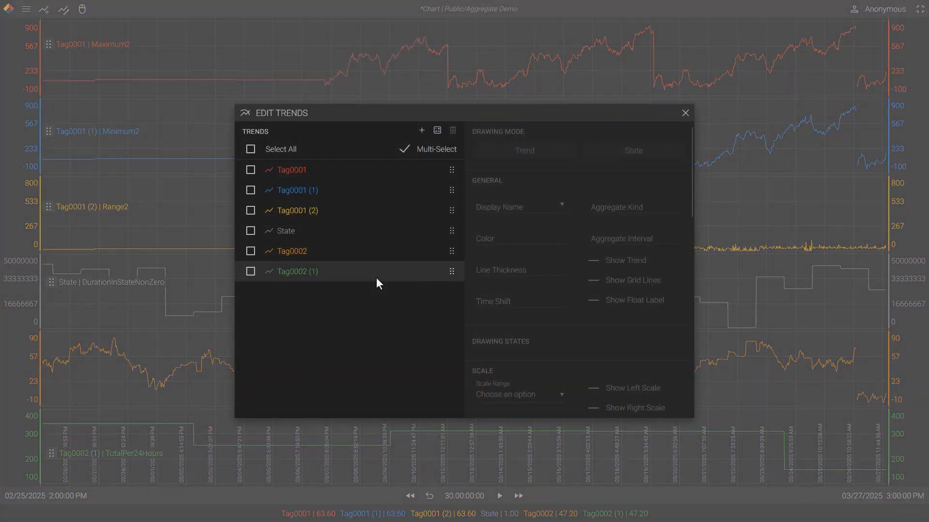
left_click(376, 280)
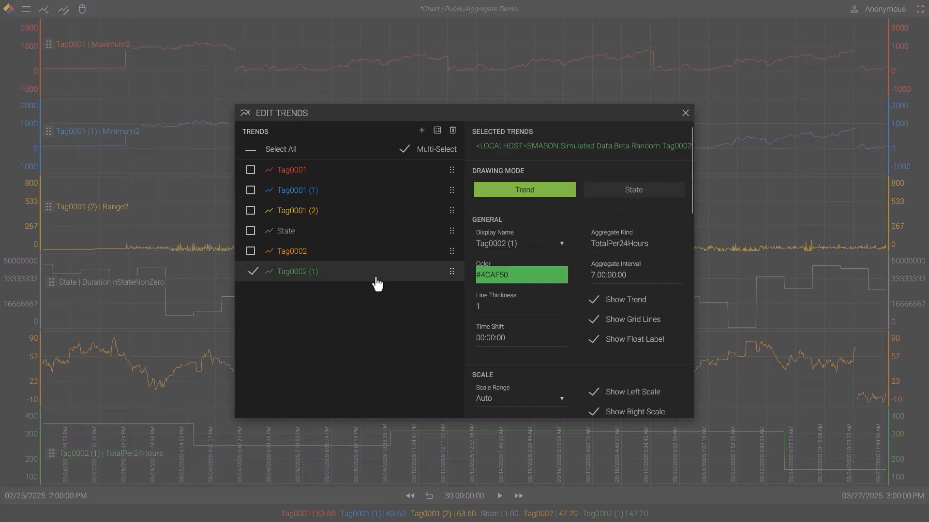
left_click(599, 252)
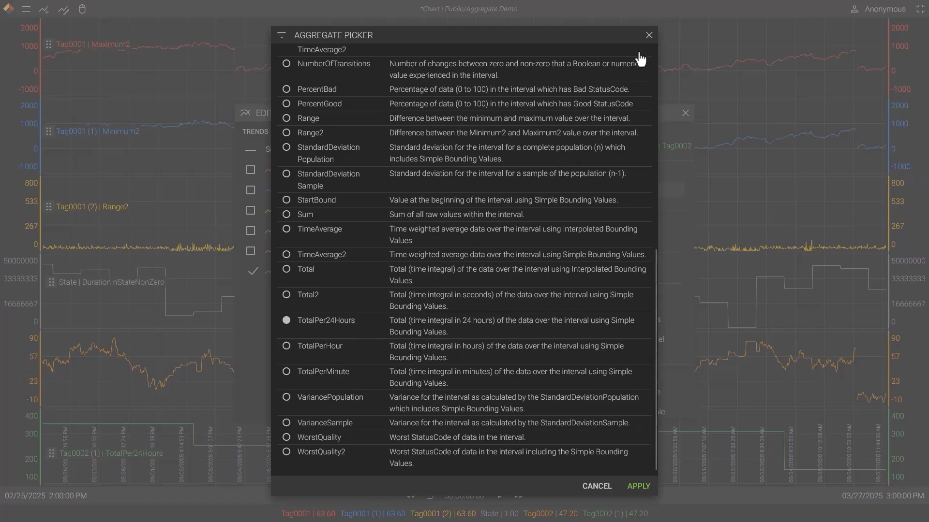
left_click(648, 36)
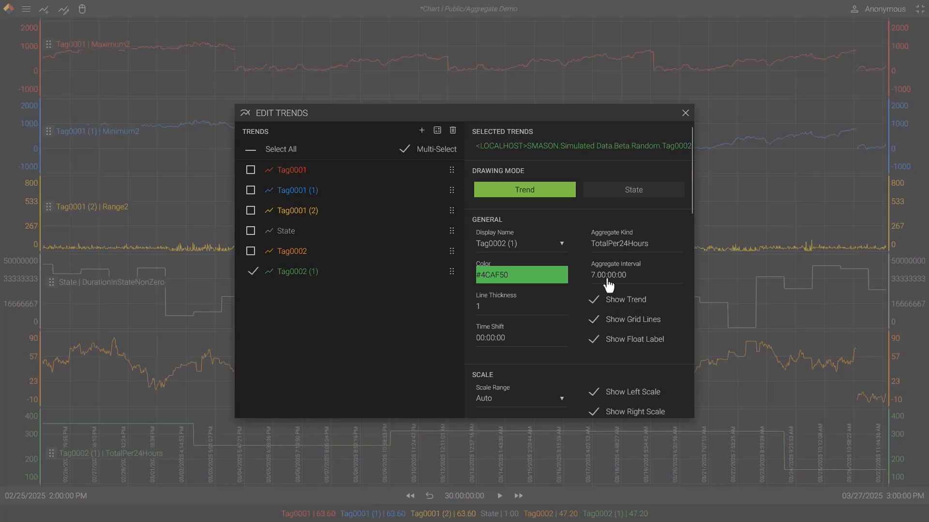
left_click(684, 113)
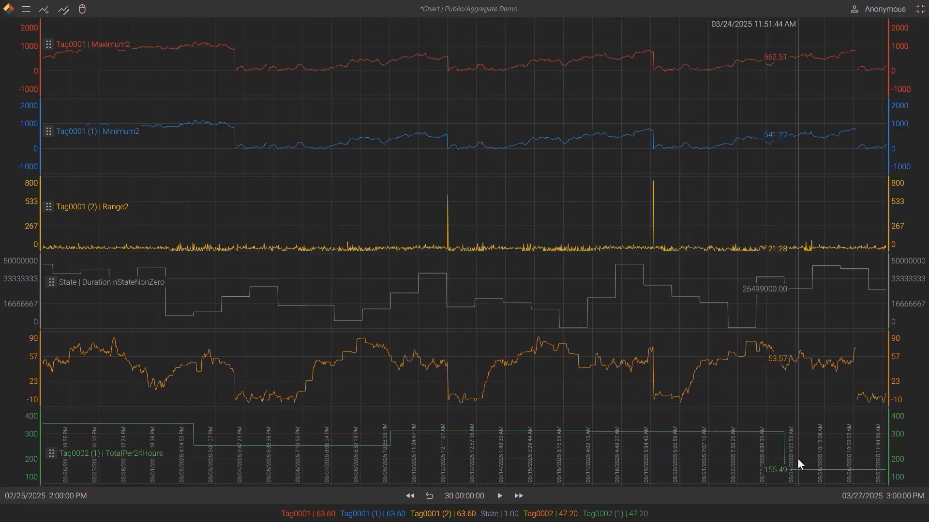
Step: Open the trend settings from the chart again and select only the Tag0002 (1) trend for editing
double_click(740, 398)
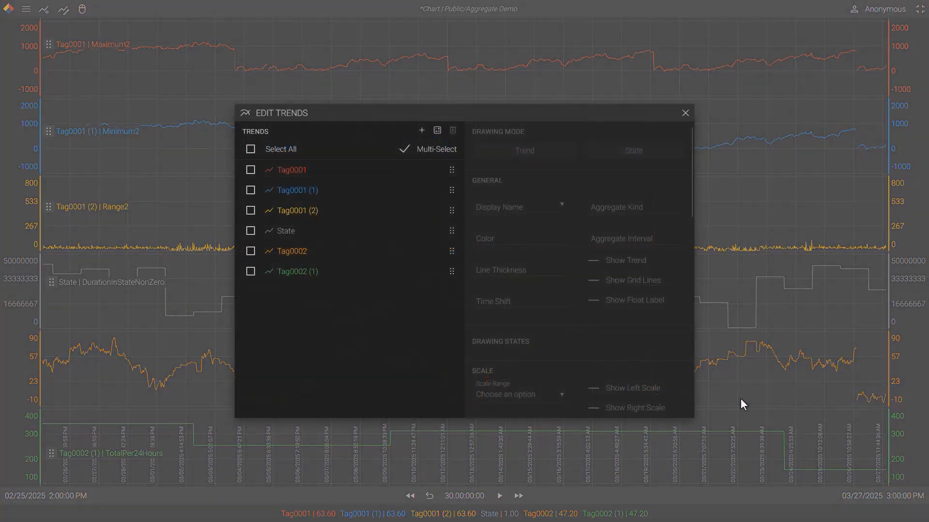
left_click(344, 271)
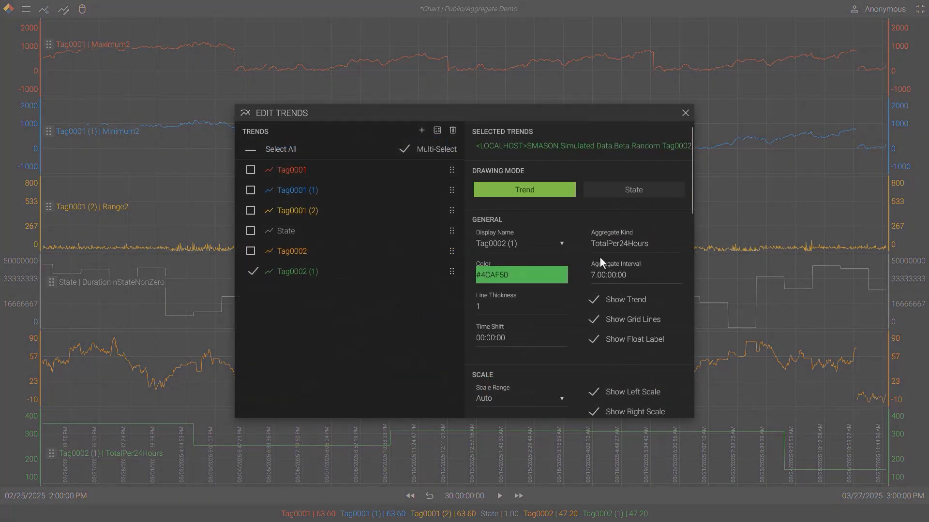